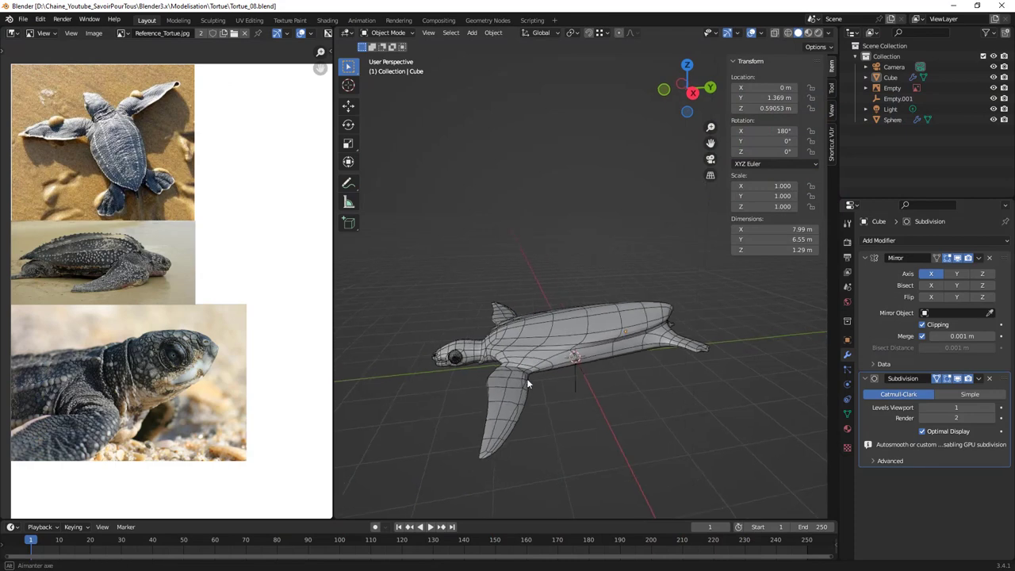
Orbit the 3D viewport to view the turtle model from a new angle, zooming in and out.
{"action": "mouse_move", "coordinate": [527, 378]}
{"action": "middle_mouse_down"}
{"action": "mouse_move", "coordinate": [574, 369]}
{"action": "mouse_move", "coordinate": [558, 372]}
{"action": "mouse_move", "coordinate": [552, 359]}
{"action": "mouse_move", "coordinate": [601, 299]}
{"action": "mouse_move", "coordinate": [649, 349]}
{"action": "mouse_move", "coordinate": [612, 364]}
{"action": "mouse_move", "coordinate": [530, 363]}
{"action": "mouse_move", "coordinate": [571, 324]}
{"action": "mouse_move", "coordinate": [592, 336]}
{"action": "mouse_move", "coordinate": [626, 312]}
{"action": "mouse_move", "coordinate": [603, 350]}
{"action": "mouse_move", "coordinate": [610, 373]}
{"action": "middle_mouse_up"}
{"action": "scroll", "coordinate": [550, 358], "scroll_direction": "up", "scroll_amount": 8}
{"action": "scroll", "coordinate": [562, 349], "scroll_direction": "down", "scroll_amount": 6}
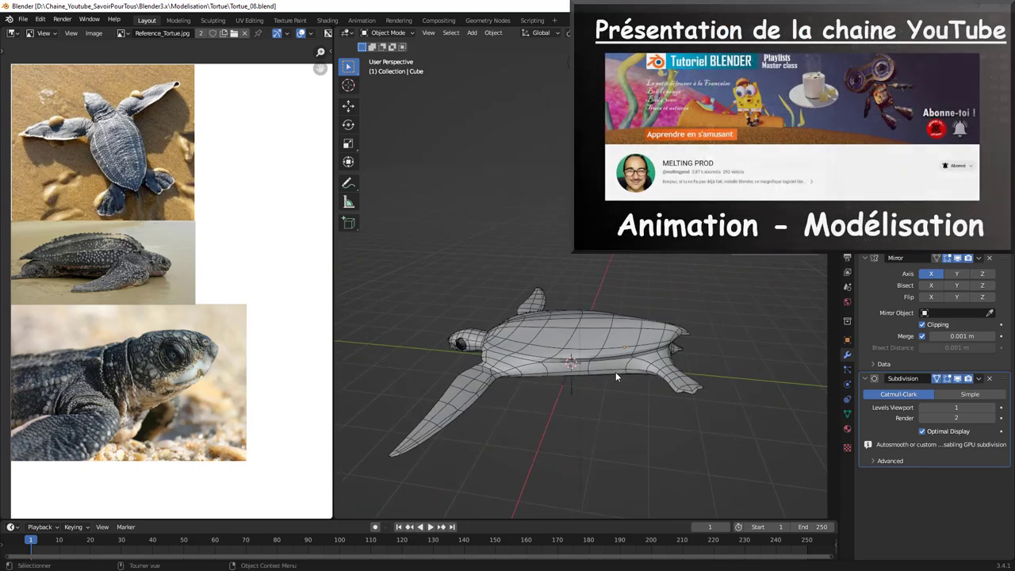
Switch to front view and pick Reference_Tortue.jpg to add as a reference image.
{"action": "key", "text": "KP_1"}
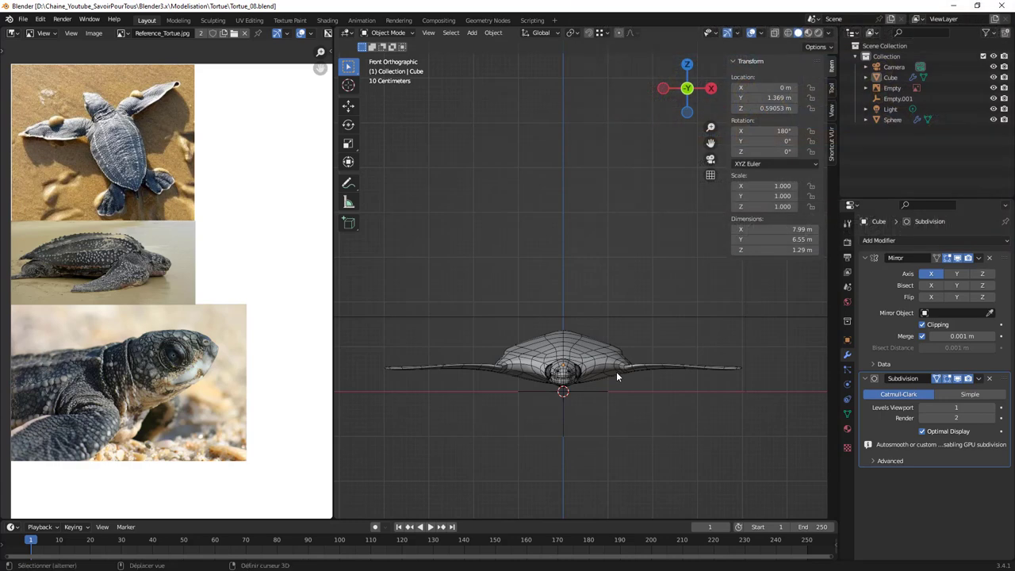
{"action": "key", "text": "shift+a"}
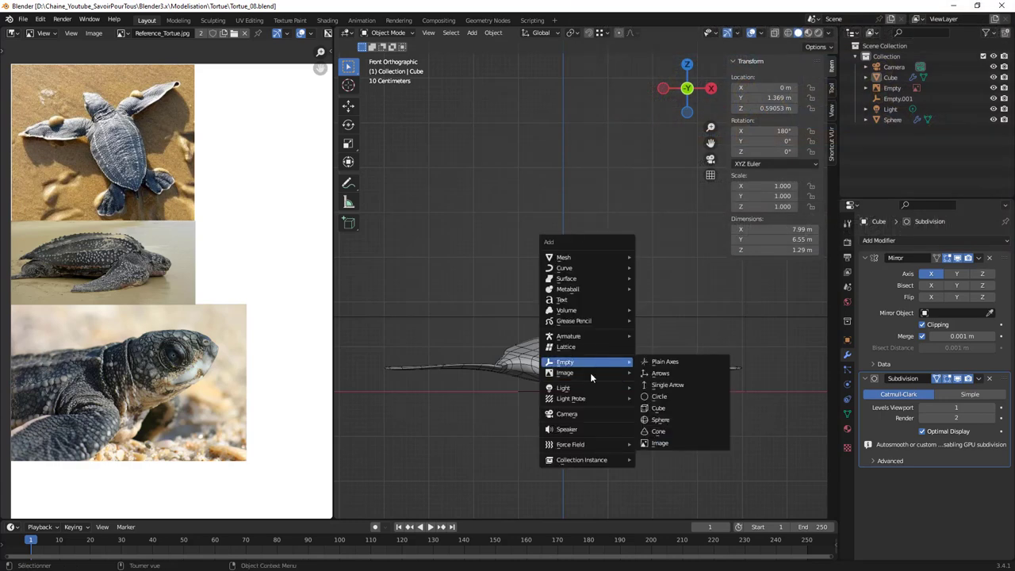
{"action": "left_click", "coordinate": [654, 368]}
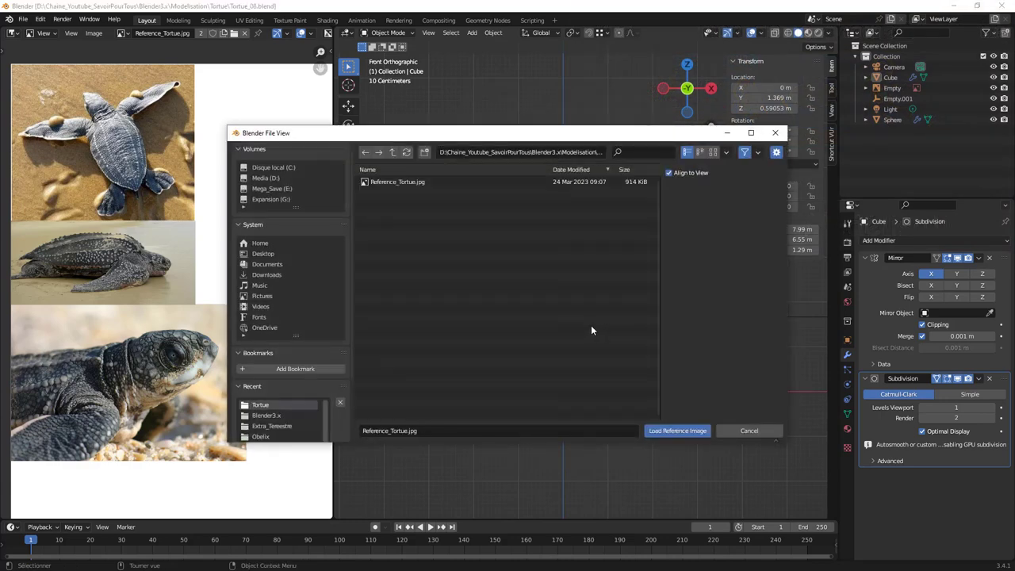
{"action": "left_click", "coordinate": [394, 181]}
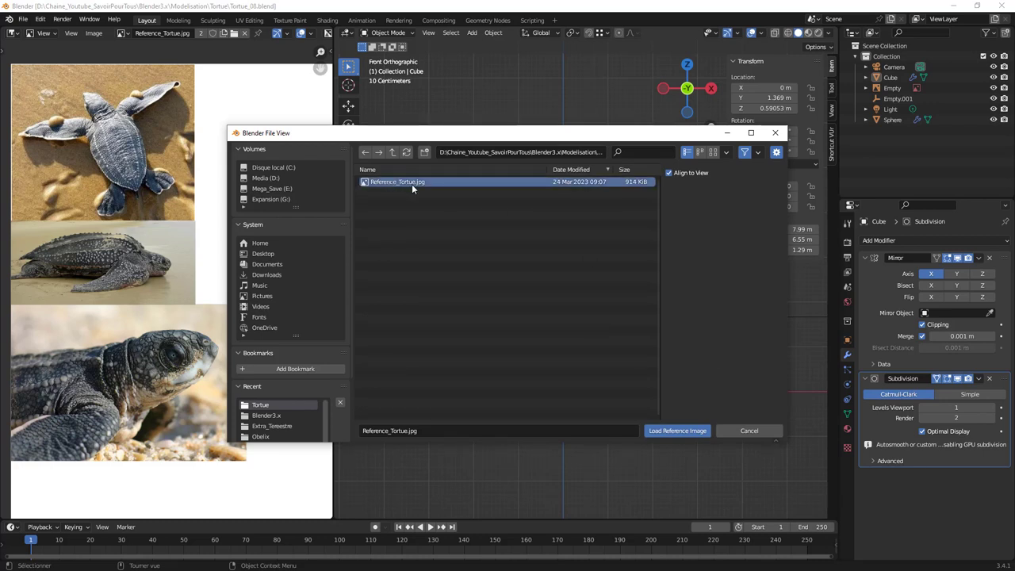
{"action": "left_click", "coordinate": [677, 430]}
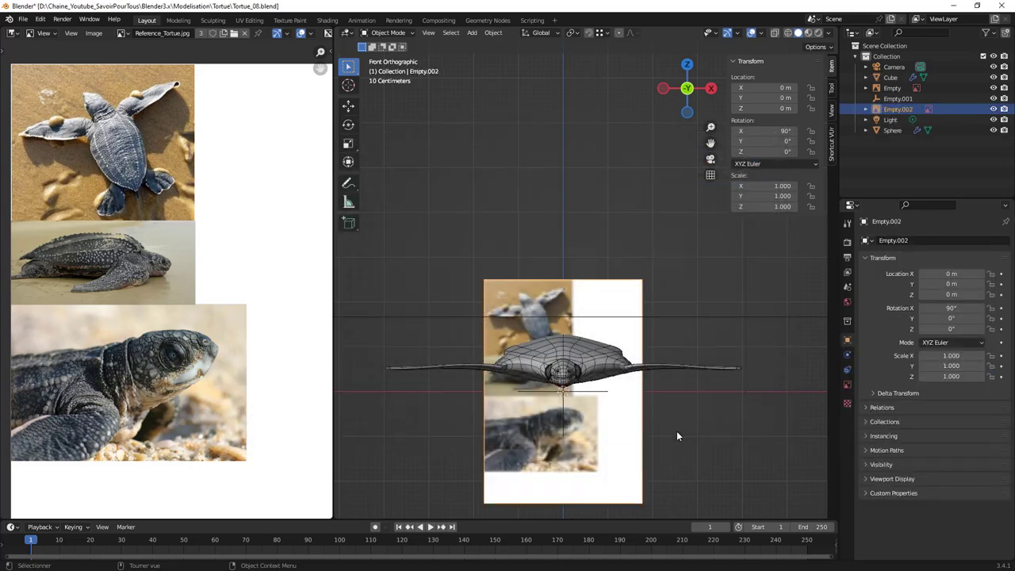
{"action": "scroll", "coordinate": [567, 317], "scroll_direction": "up", "scroll_amount": 2}
{"action": "scroll", "coordinate": [559, 320], "scroll_direction": "up", "scroll_amount": 4}
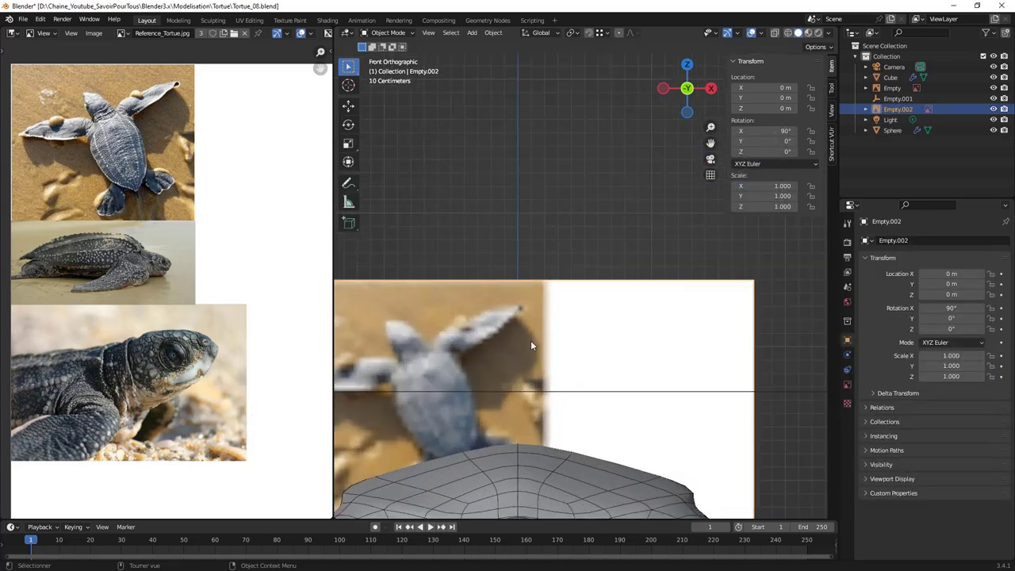
{"action": "middle_click_drag", "start_coordinate": [527, 400], "coordinate": [676, 308], "text": "shift"}
{"action": "scroll", "coordinate": [608, 290], "scroll_direction": "up", "scroll_amount": 3}
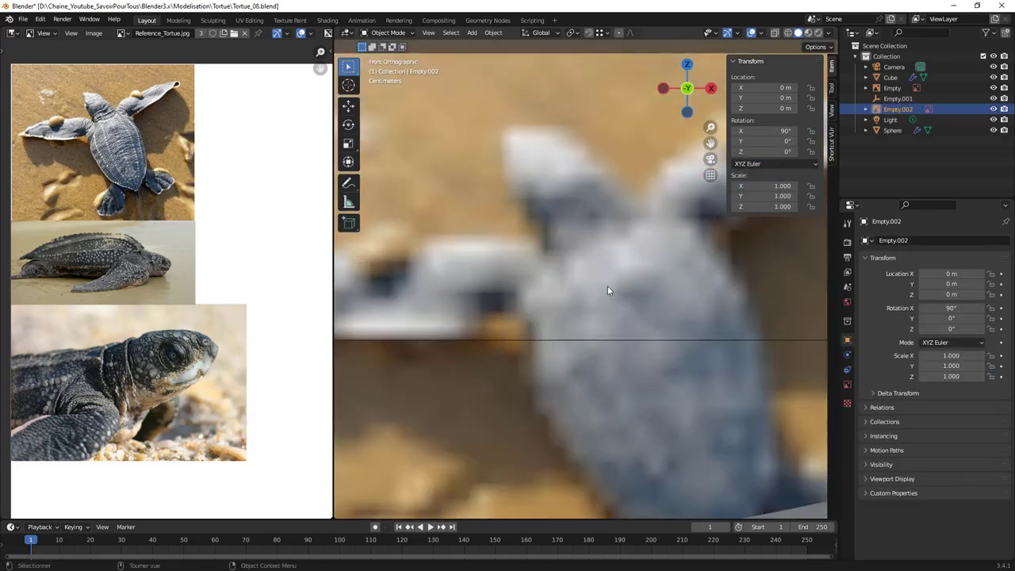
{"action": "scroll", "coordinate": [608, 290], "scroll_direction": "down", "scroll_amount": 2}
{"action": "scroll", "coordinate": [607, 291], "scroll_direction": "down", "scroll_amount": 4}
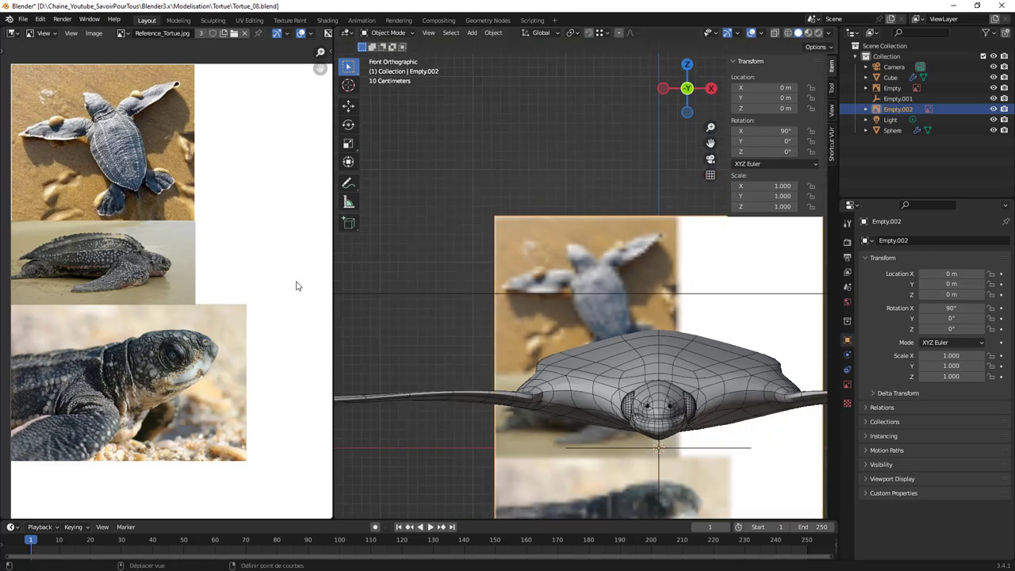
{"action": "scroll", "coordinate": [579, 328], "scroll_direction": "down", "scroll_amount": 3}
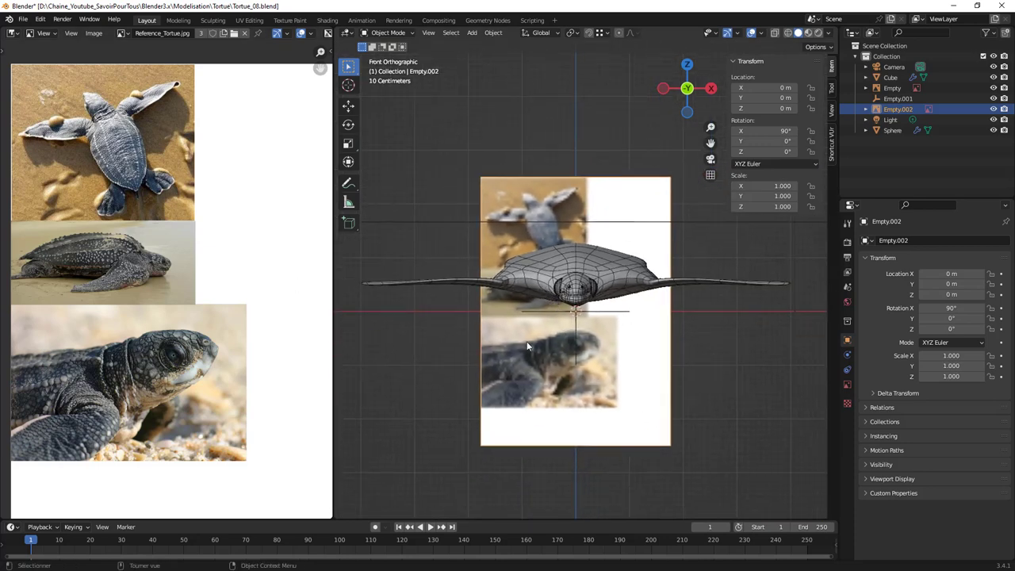
{"action": "middle_click_drag", "start_coordinate": [389, 305], "coordinate": [476, 331], "text": "shift"}
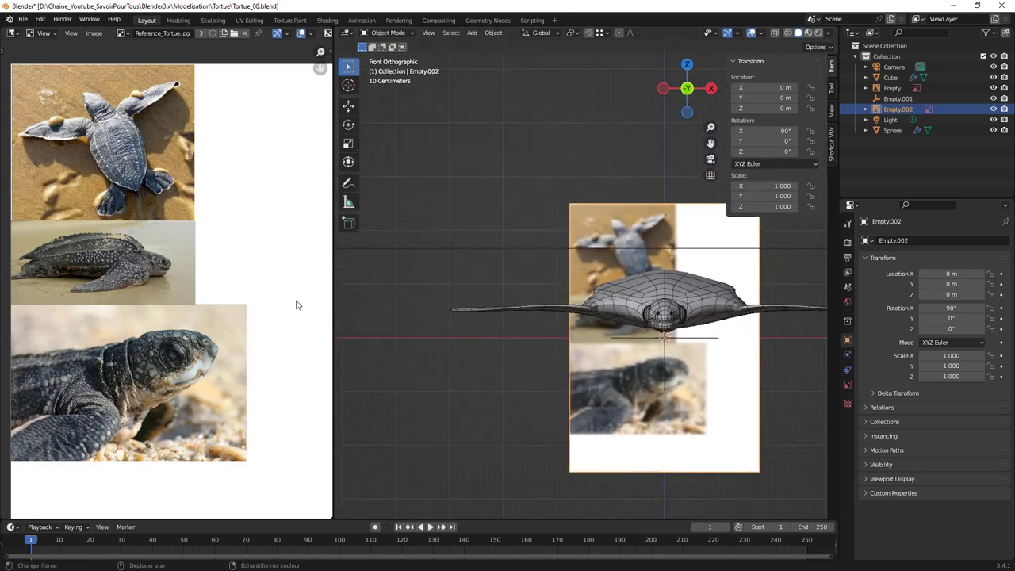
{"action": "middle_click_drag", "start_coordinate": [296, 305], "coordinate": [333, 320]}
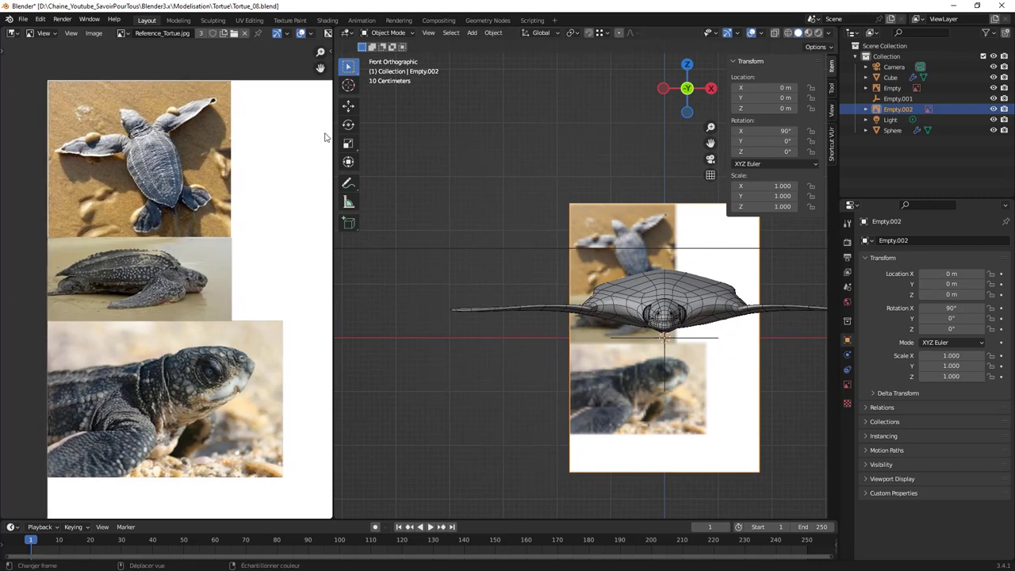
Widen the reference photo area beside the 3D view and zoom into the photos.
{"action": "left_click_drag", "start_coordinate": [333, 72], "coordinate": [439, 89]}
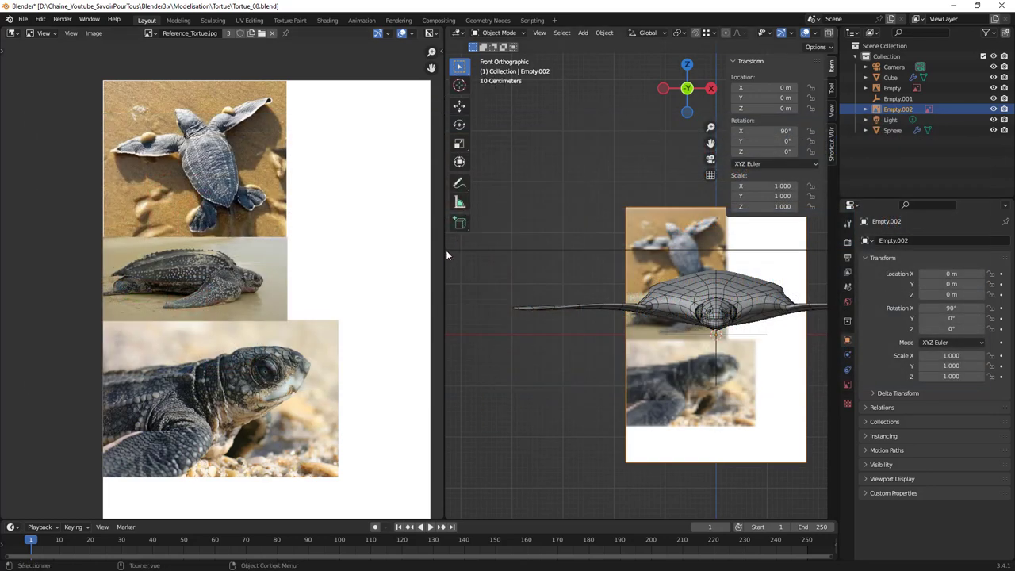
{"action": "left_click_drag", "start_coordinate": [446, 254], "coordinate": [398, 255]}
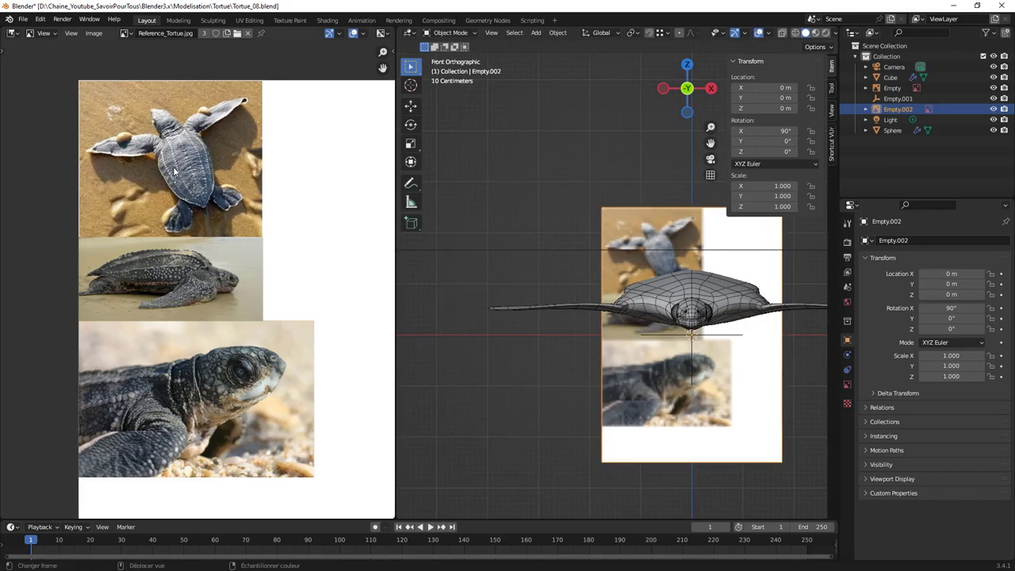
{"action": "scroll", "coordinate": [166, 208], "scroll_direction": "up", "scroll_amount": 3}
{"action": "scroll", "coordinate": [246, 386], "scroll_direction": "up", "scroll_amount": 2}
Pan and zoom across the three turtle photos, then recentre the turtle and reference image.
{"action": "middle_click_drag", "start_coordinate": [246, 386], "coordinate": [235, 293]}
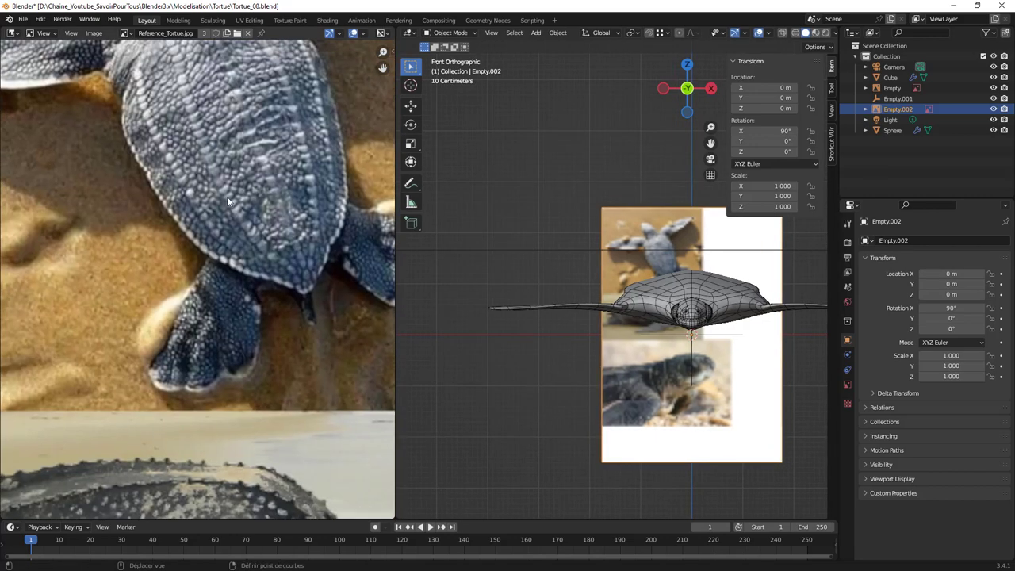
{"action": "scroll", "coordinate": [238, 293], "scroll_direction": "up", "scroll_amount": 2}
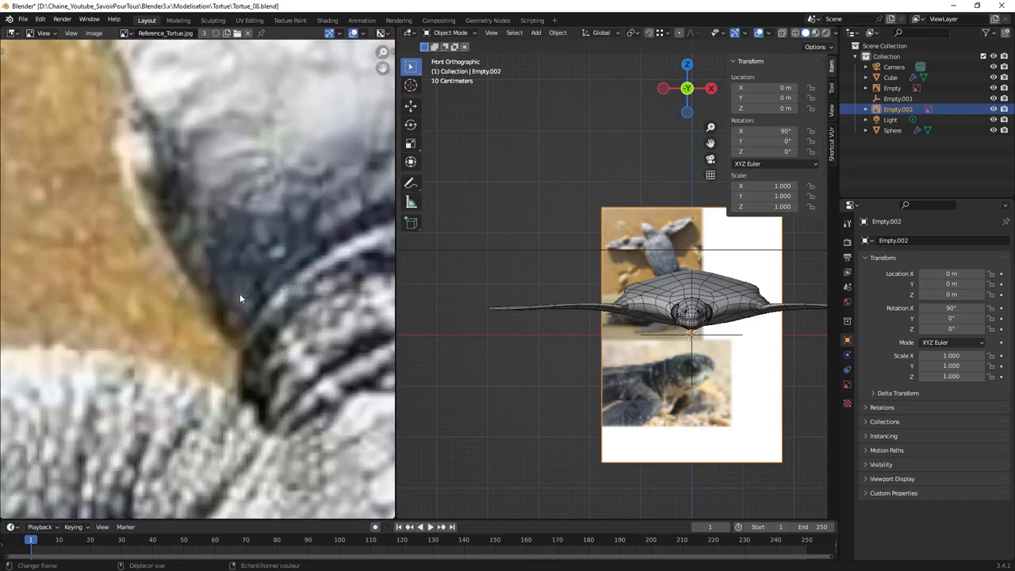
{"action": "scroll", "coordinate": [239, 293], "scroll_direction": "down", "scroll_amount": 3}
{"action": "scroll", "coordinate": [254, 309], "scroll_direction": "down", "scroll_amount": 3}
{"action": "middle_click_drag", "start_coordinate": [261, 314], "coordinate": [223, 230]}
{"action": "scroll", "coordinate": [223, 230], "scroll_direction": "up", "scroll_amount": 2}
{"action": "scroll", "coordinate": [427, 311], "scroll_direction": "down", "scroll_amount": 1}
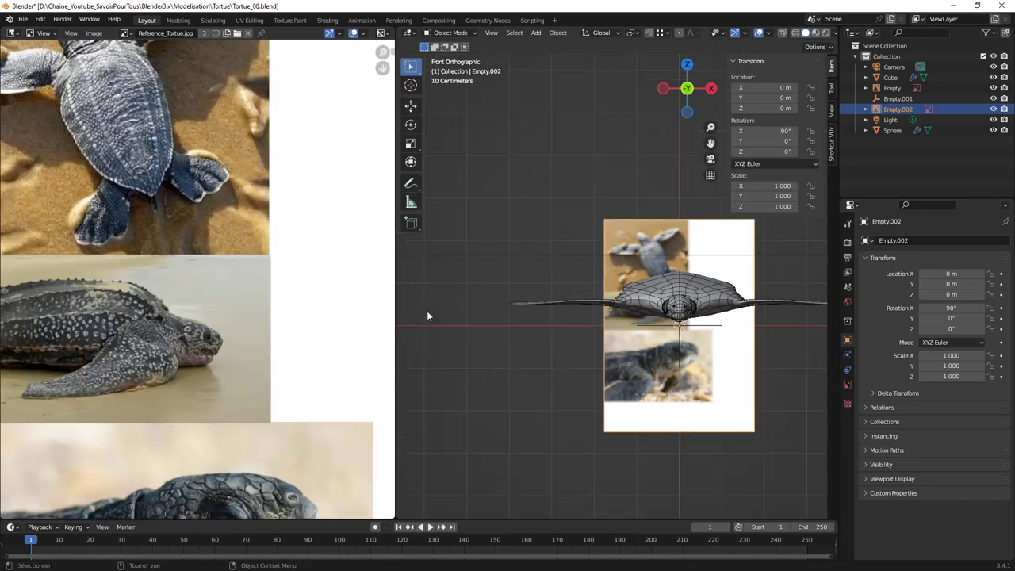
{"action": "scroll", "coordinate": [428, 309], "scroll_direction": "down", "scroll_amount": 2}
{"action": "middle_click_drag", "start_coordinate": [514, 299], "coordinate": [436, 300], "text": "shift"}
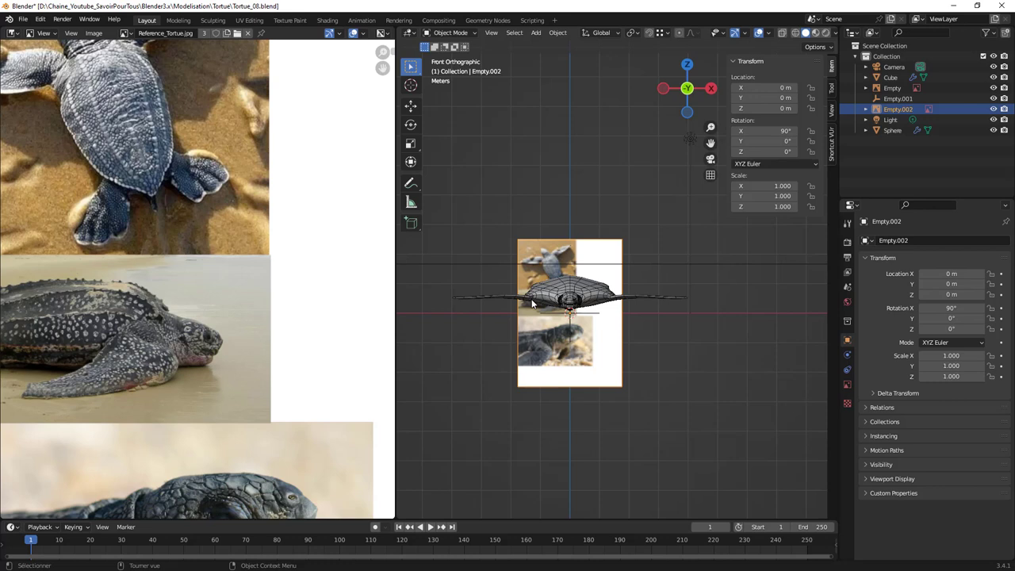
{"action": "scroll", "coordinate": [535, 301], "scroll_direction": "up", "scroll_amount": 3}
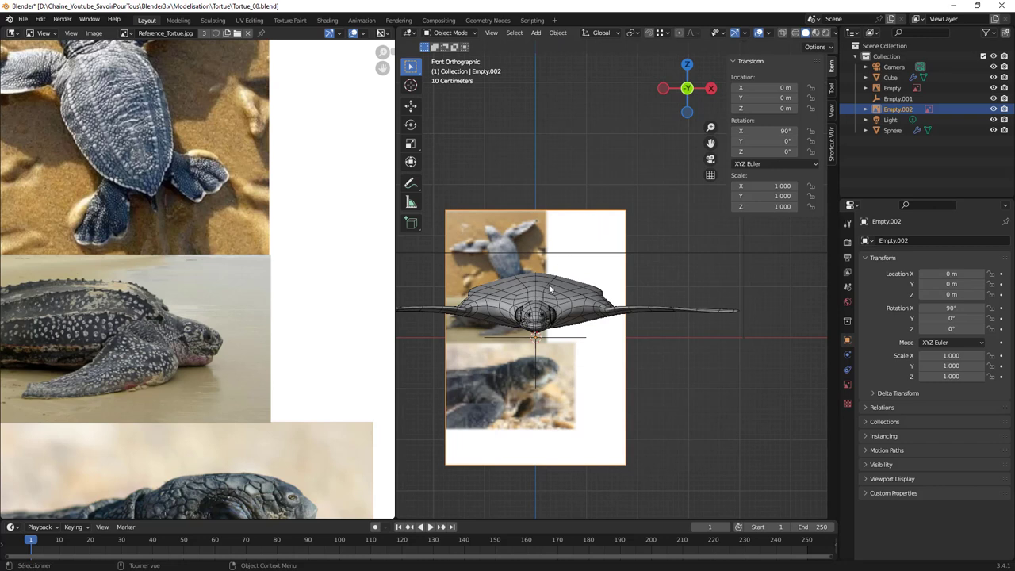
{"action": "middle_click_drag", "start_coordinate": [545, 287], "coordinate": [592, 251], "text": "shift"}
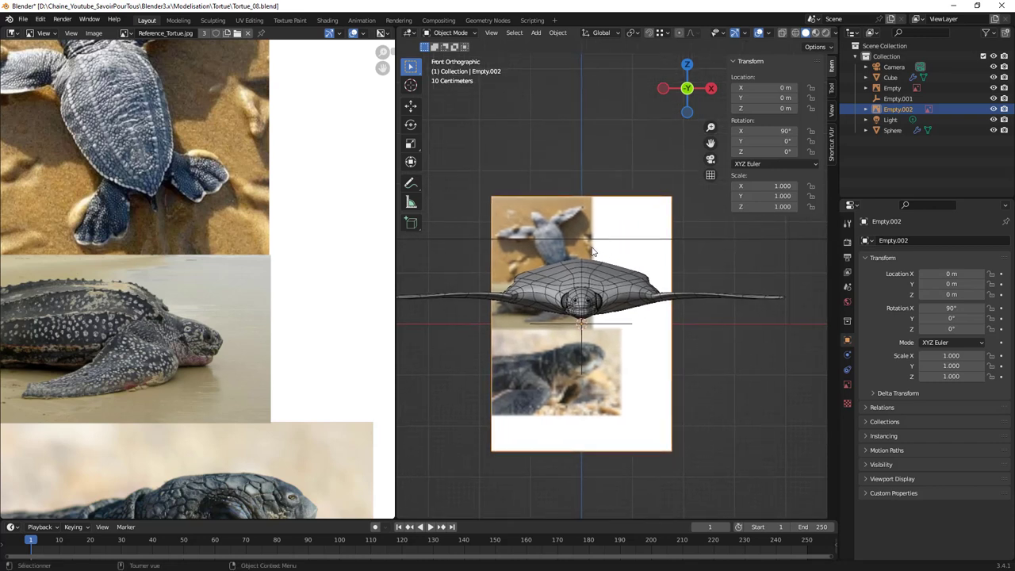
{"action": "key", "text": "Delete"}
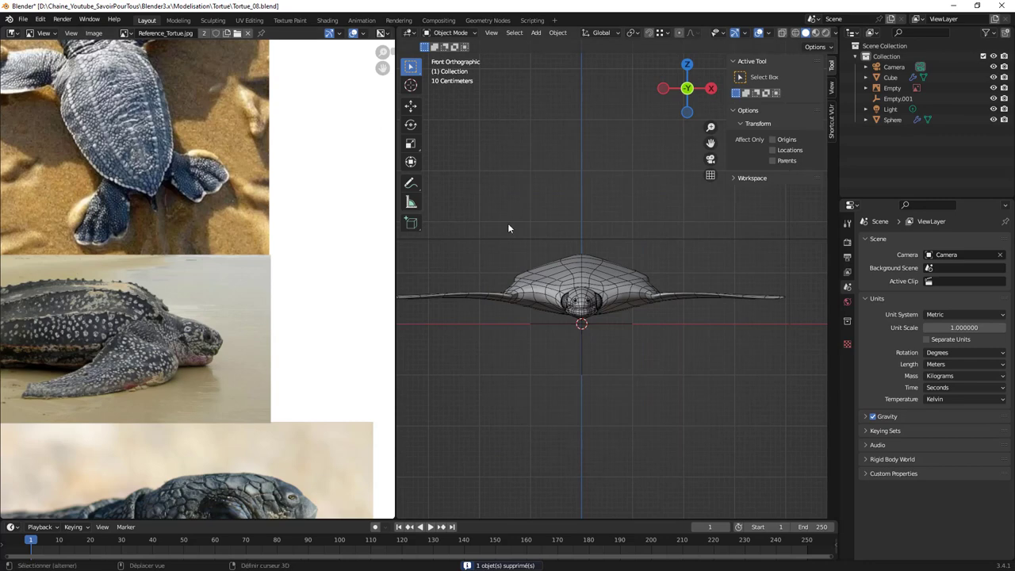
{"action": "key", "text": "shift+a"}
{"action": "left_click", "coordinate": [562, 224]}
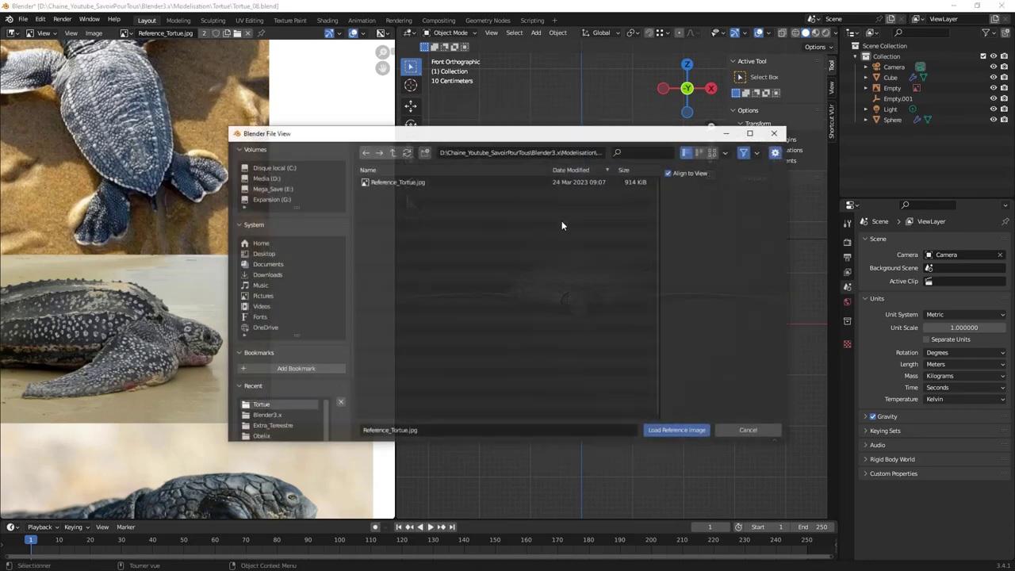
{"action": "left_click", "coordinate": [416, 182]}
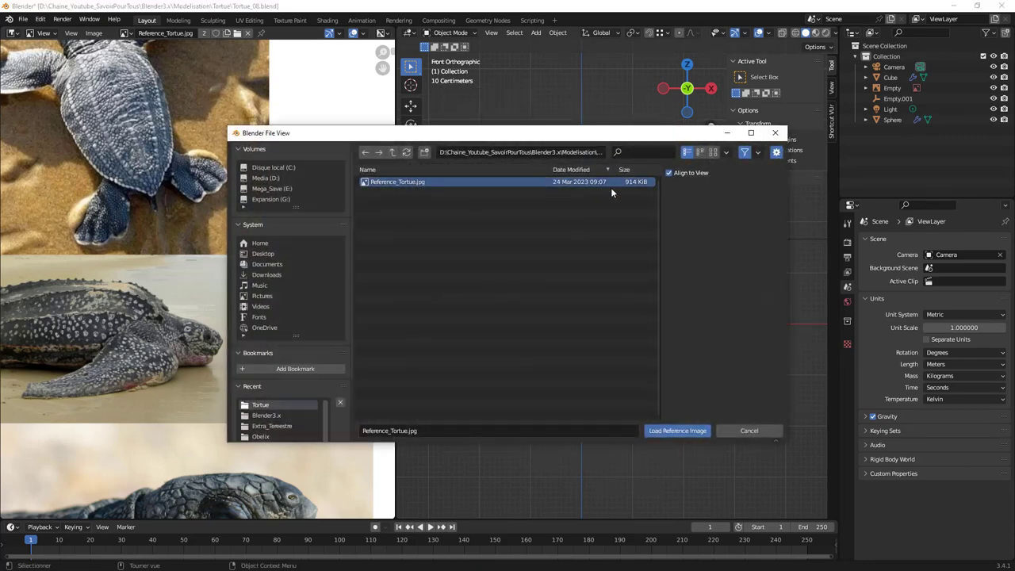
{"action": "left_click", "coordinate": [751, 429]}
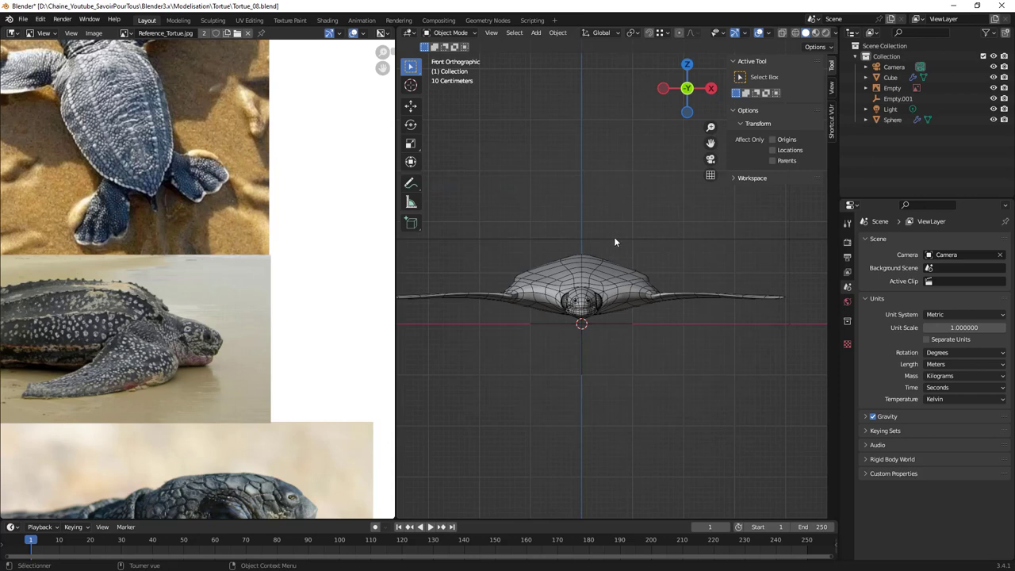
Change the Viewport Textures Limit Size preference from 128 to 4096 and close Preferences.
{"action": "left_click", "coordinate": [40, 19]}
{"action": "left_click", "coordinate": [67, 170]}
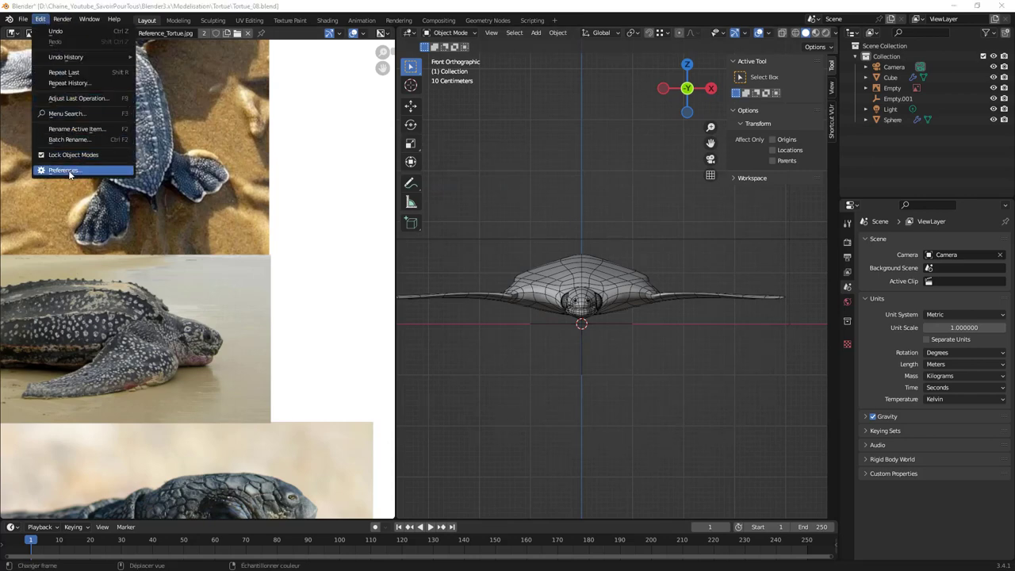
{"action": "left_click", "coordinate": [36, 45]}
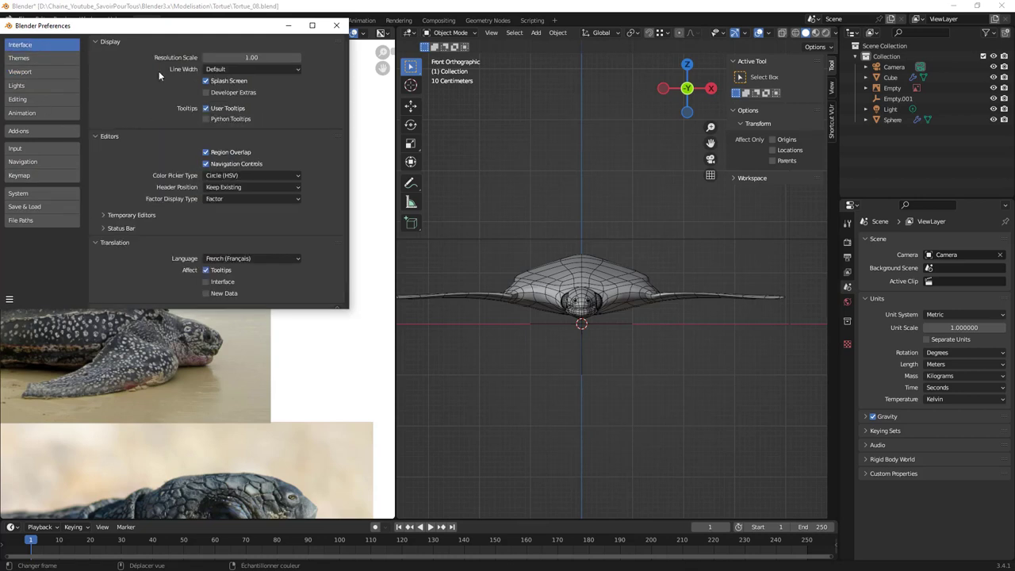
{"action": "left_click_drag", "start_coordinate": [161, 29], "coordinate": [219, 49]}
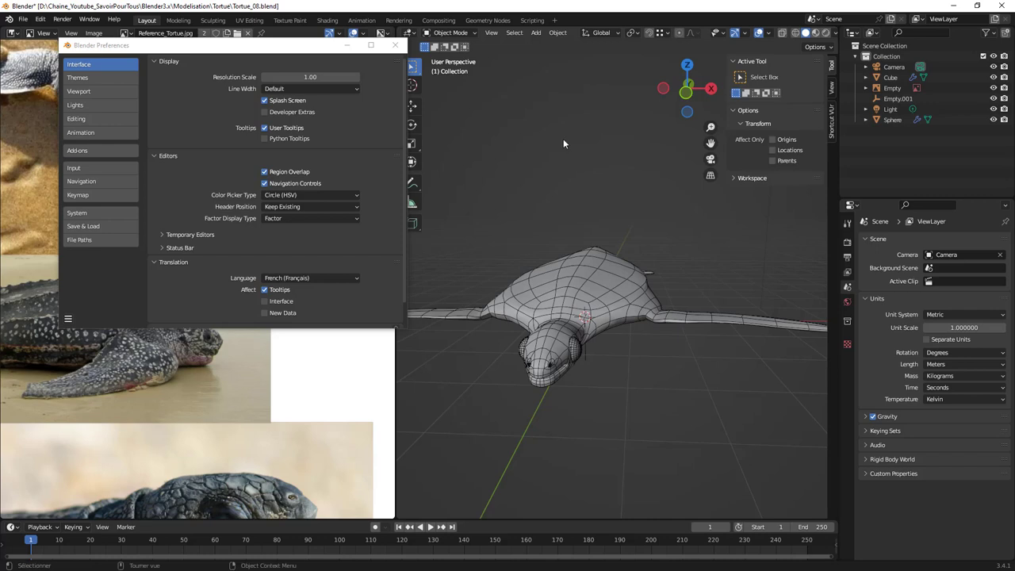
{"action": "scroll", "coordinate": [563, 144], "scroll_direction": "down", "scroll_amount": 2}
{"action": "left_click", "coordinate": [82, 93]}
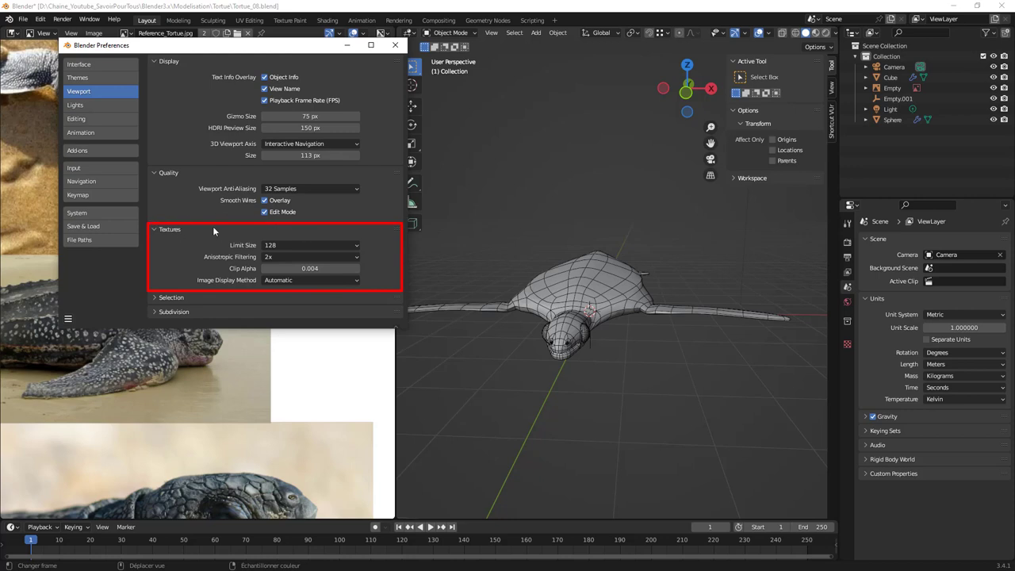
{"action": "left_click", "coordinate": [282, 244]}
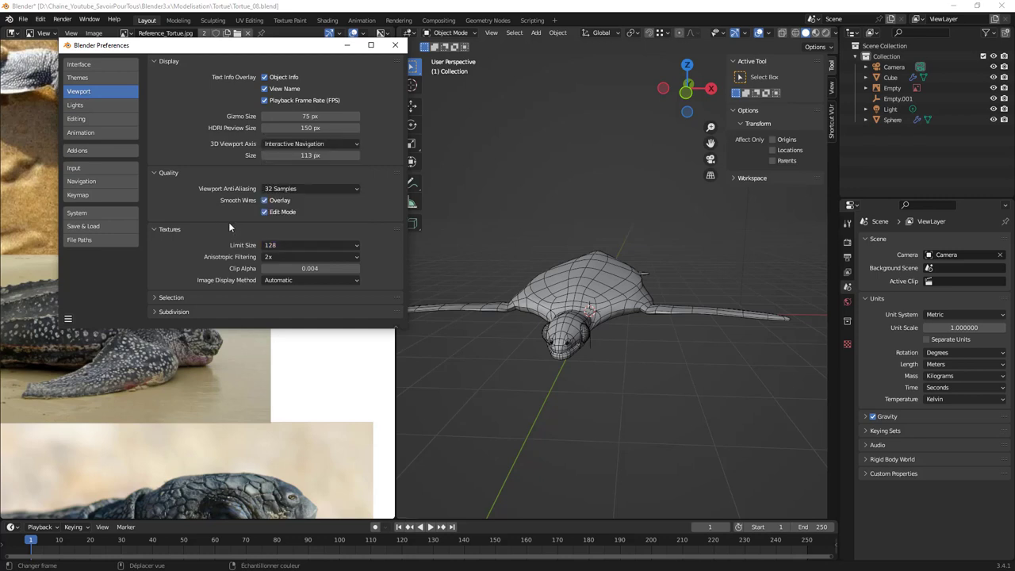
{"action": "left_click", "coordinate": [273, 246]}
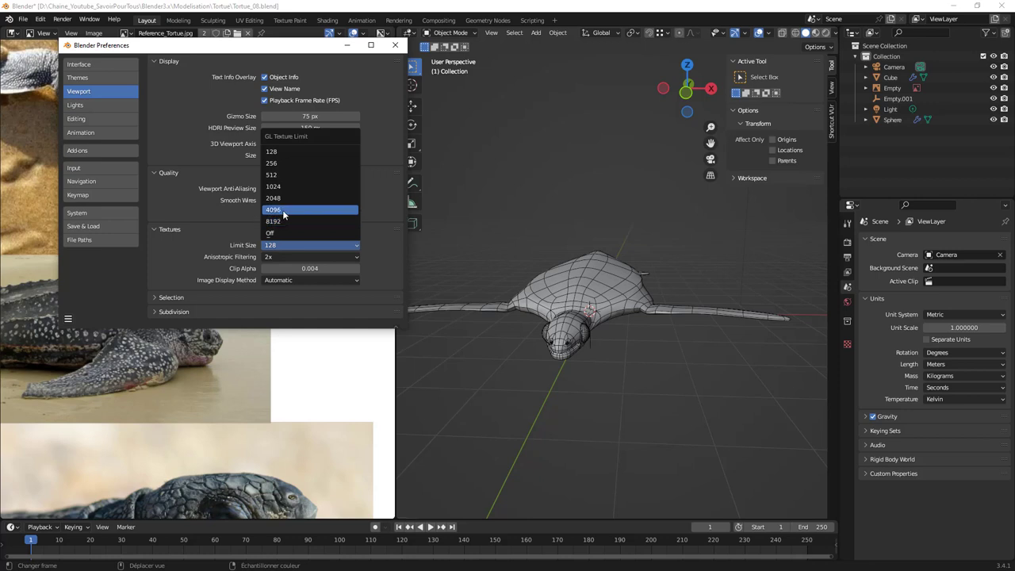
{"action": "left_click", "coordinate": [284, 211]}
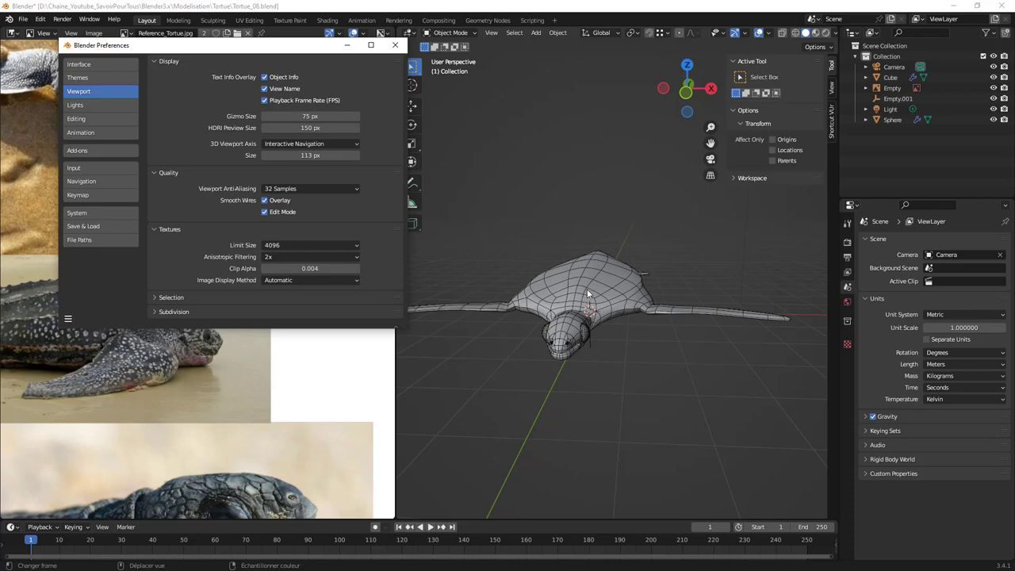
{"action": "left_click", "coordinate": [395, 44]}
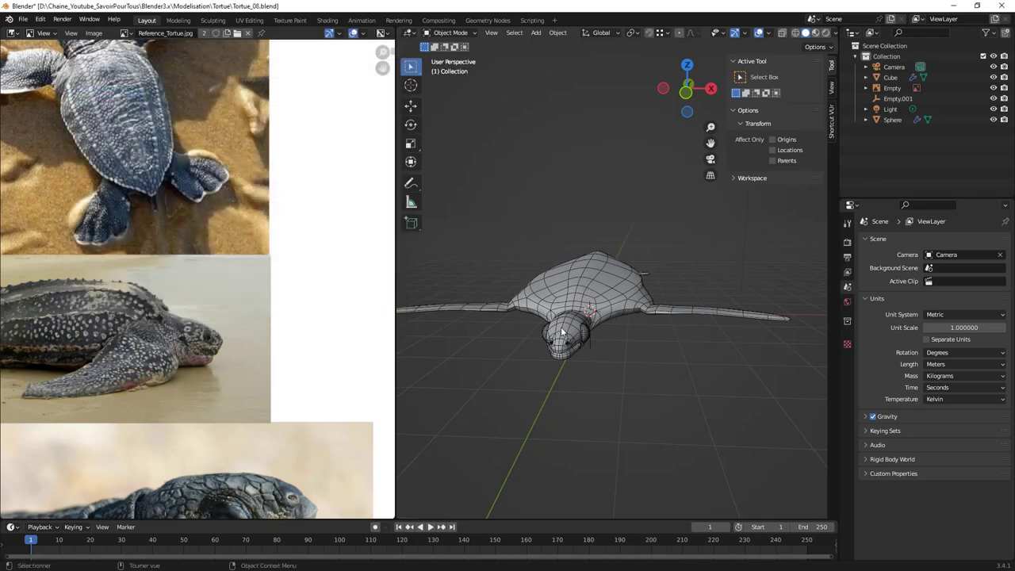
In front orthographic view, load Reference_Tortue.jpg as a reference image behind the turtle.
{"action": "key", "text": "KP_1"}
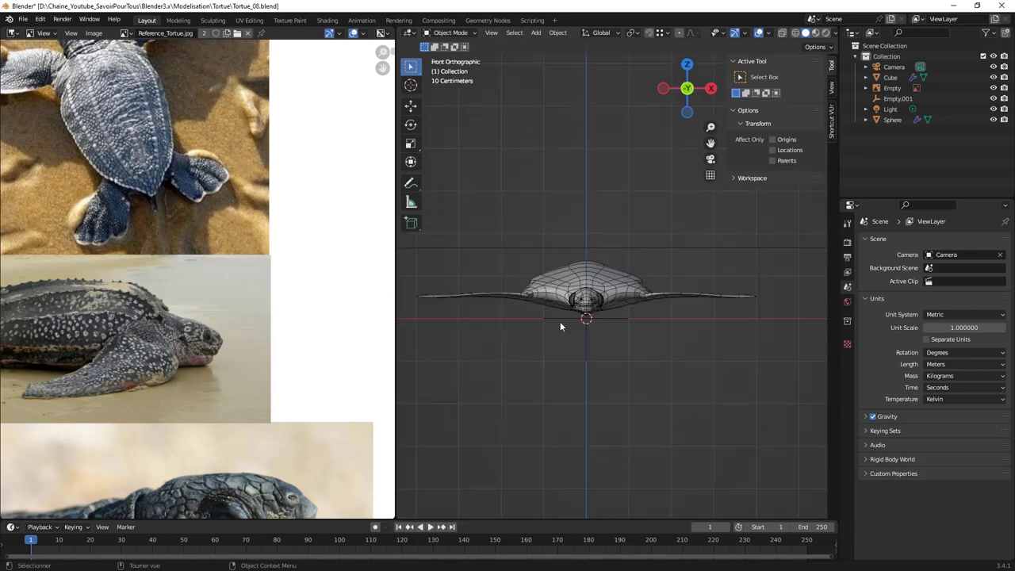
{"action": "key", "text": "shift+a"}
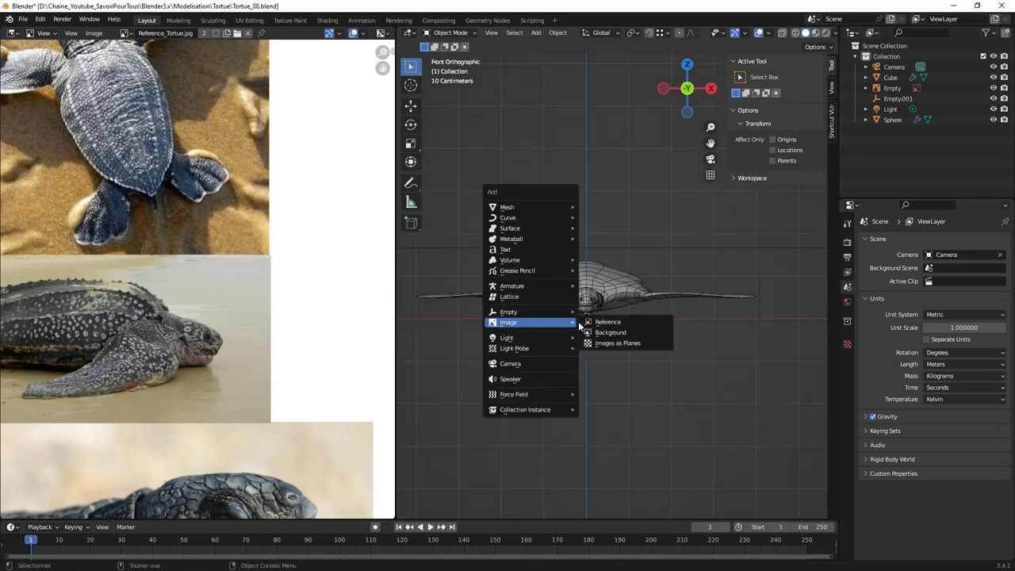
{"action": "left_click", "coordinate": [604, 322]}
{"action": "left_click", "coordinate": [418, 182]}
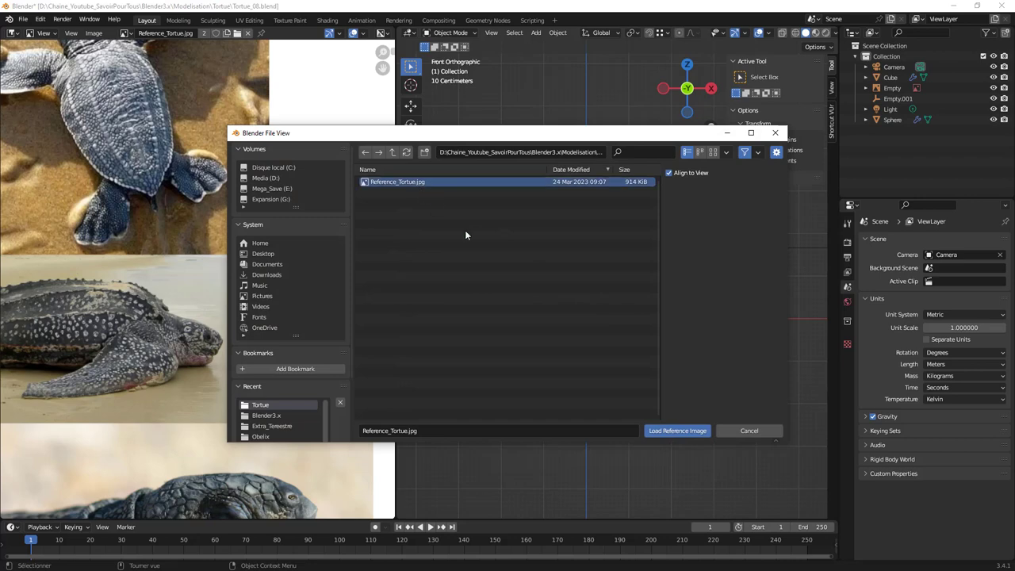
{"action": "left_click", "coordinate": [677, 431]}
Zoom and pan the front view to recentre the turtle over the now-sharp reference photo.
{"action": "scroll", "coordinate": [573, 279], "scroll_direction": "up", "scroll_amount": 3}
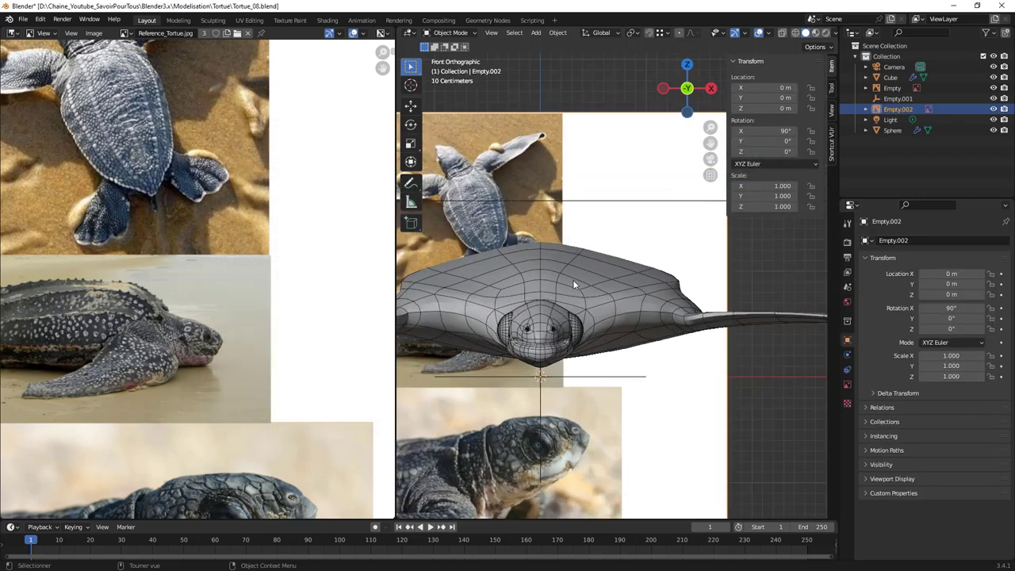
{"action": "scroll", "coordinate": [573, 279], "scroll_direction": "up", "scroll_amount": 1}
{"action": "scroll", "coordinate": [527, 222], "scroll_direction": "up", "scroll_amount": 2}
{"action": "scroll", "coordinate": [553, 316], "scroll_direction": "up", "scroll_amount": 2}
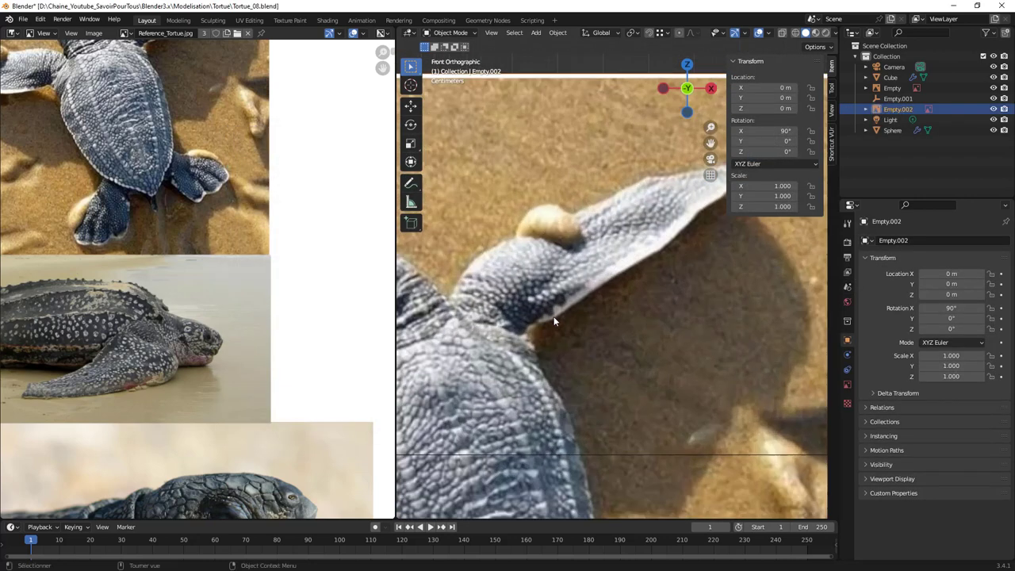
{"action": "scroll", "coordinate": [553, 317], "scroll_direction": "down", "scroll_amount": 1}
{"action": "scroll", "coordinate": [536, 360], "scroll_direction": "down", "scroll_amount": 2}
{"action": "scroll", "coordinate": [751, 249], "scroll_direction": "down", "scroll_amount": 1}
{"action": "scroll", "coordinate": [659, 301], "scroll_direction": "down", "scroll_amount": 1}
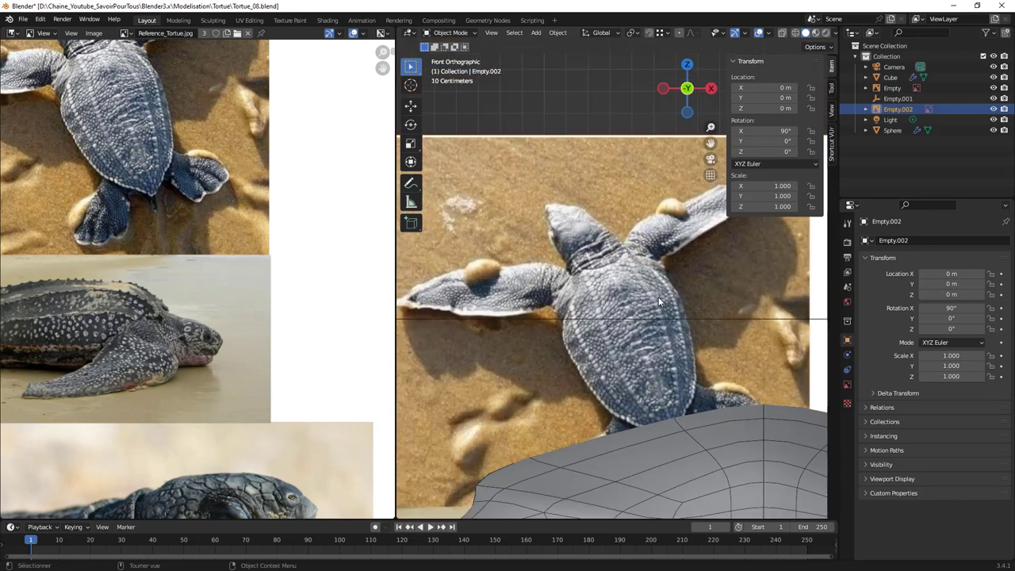
{"action": "scroll", "coordinate": [659, 302], "scroll_direction": "down", "scroll_amount": 2}
{"action": "scroll", "coordinate": [665, 328], "scroll_direction": "down", "scroll_amount": 1}
{"action": "middle_click_drag", "start_coordinate": [649, 291], "coordinate": [590, 223], "text": "shift"}
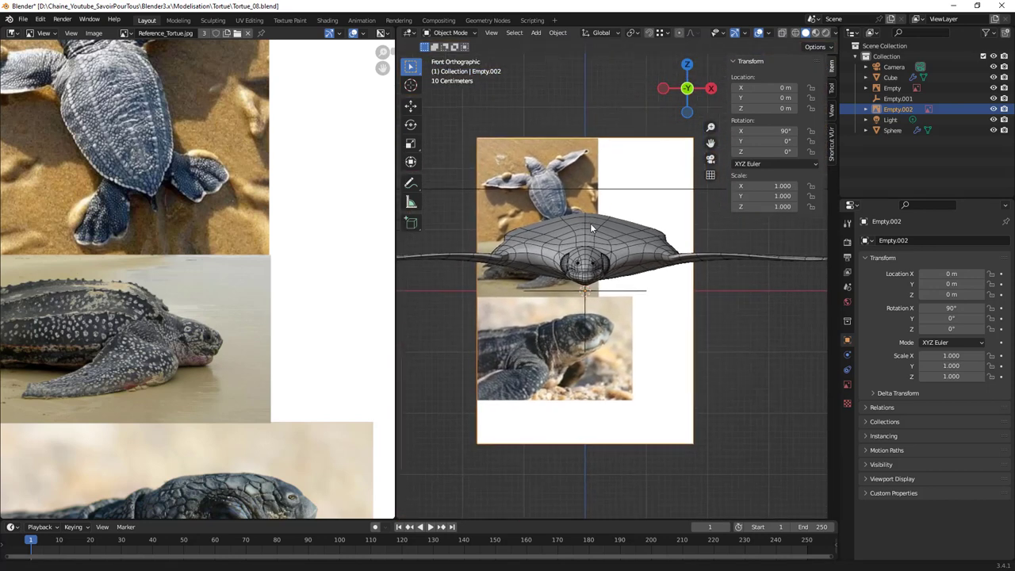
{"action": "scroll", "coordinate": [600, 276], "scroll_direction": "up", "scroll_amount": 3}
{"action": "scroll", "coordinate": [600, 276], "scroll_direction": "down", "scroll_amount": 2}
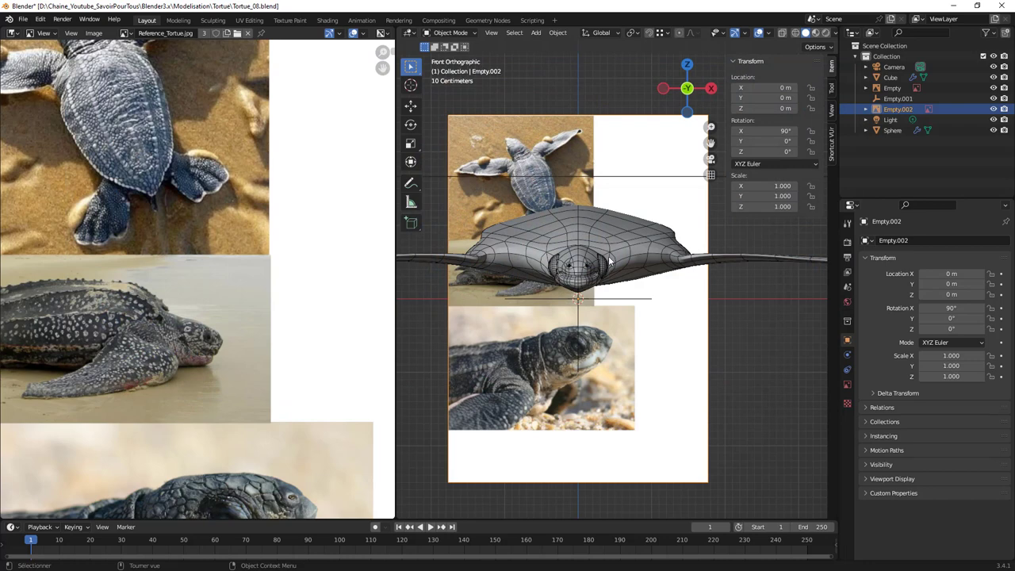
{"action": "scroll", "coordinate": [606, 266], "scroll_direction": "down", "scroll_amount": 3}
{"action": "scroll", "coordinate": [614, 285], "scroll_direction": "up", "scroll_amount": 1}
{"action": "scroll", "coordinate": [624, 307], "scroll_direction": "up", "scroll_amount": 1}
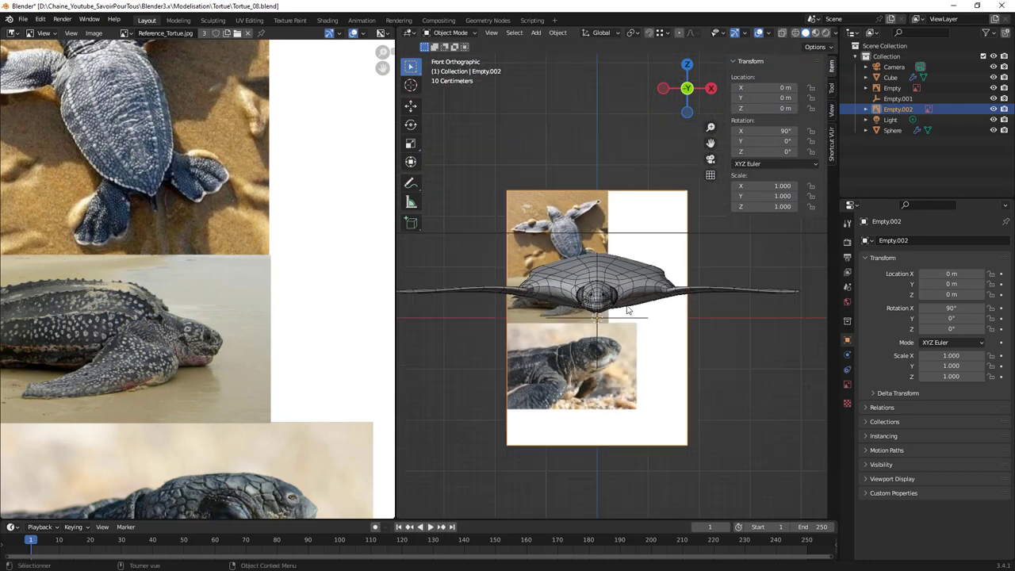
{"action": "scroll", "coordinate": [627, 309], "scroll_direction": "down", "scroll_amount": 1}
{"action": "middle_click_drag", "start_coordinate": [635, 328], "coordinate": [642, 295], "text": "shift"}
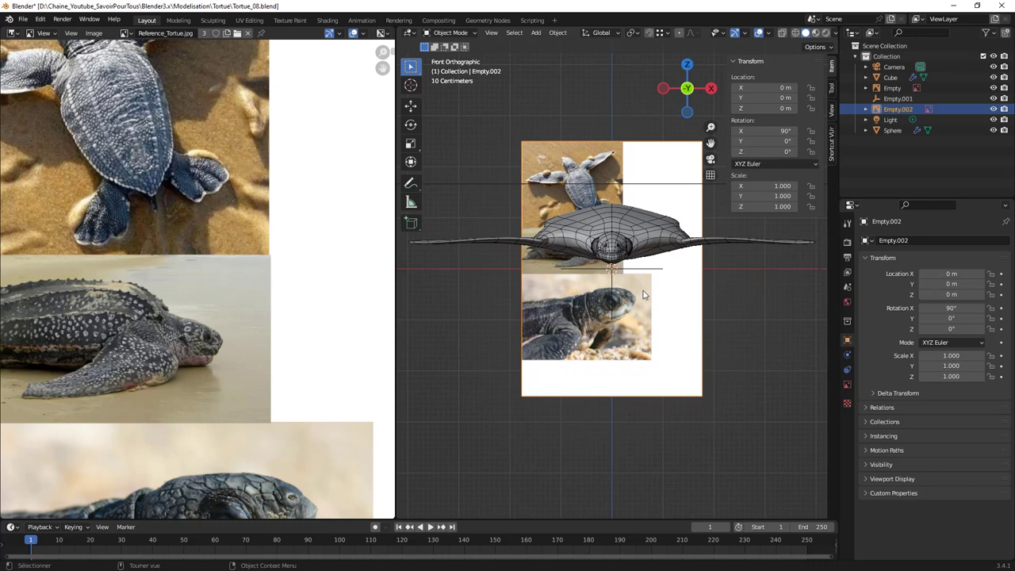